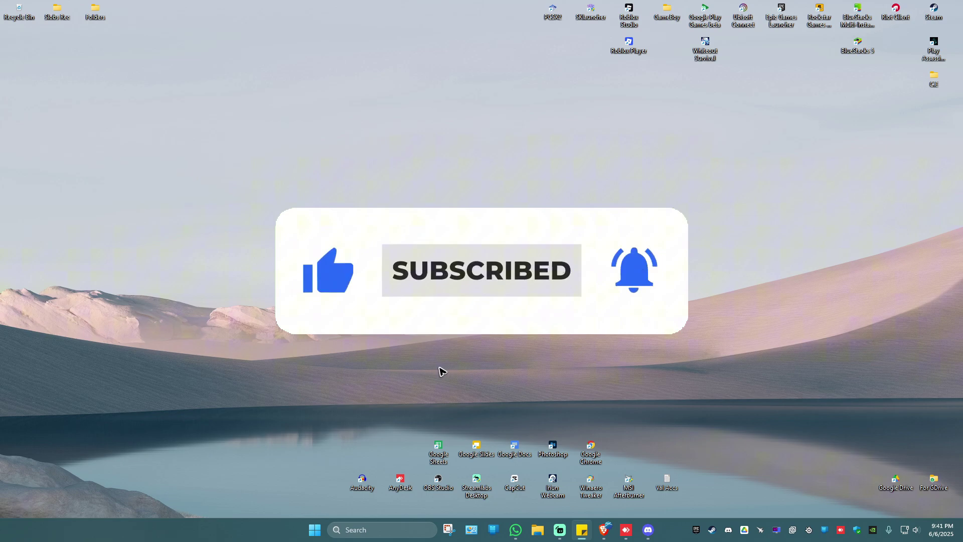
Hide Discord and bring Brave back up maximized to full screen.
{"action": "left_click", "coordinate": [731, 531]}
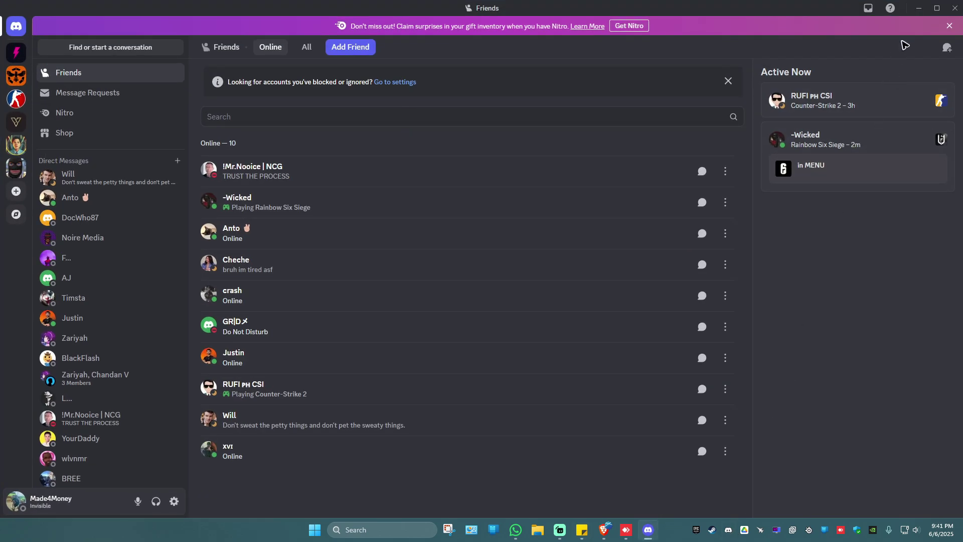
{"action": "left_click", "coordinate": [919, 8]}
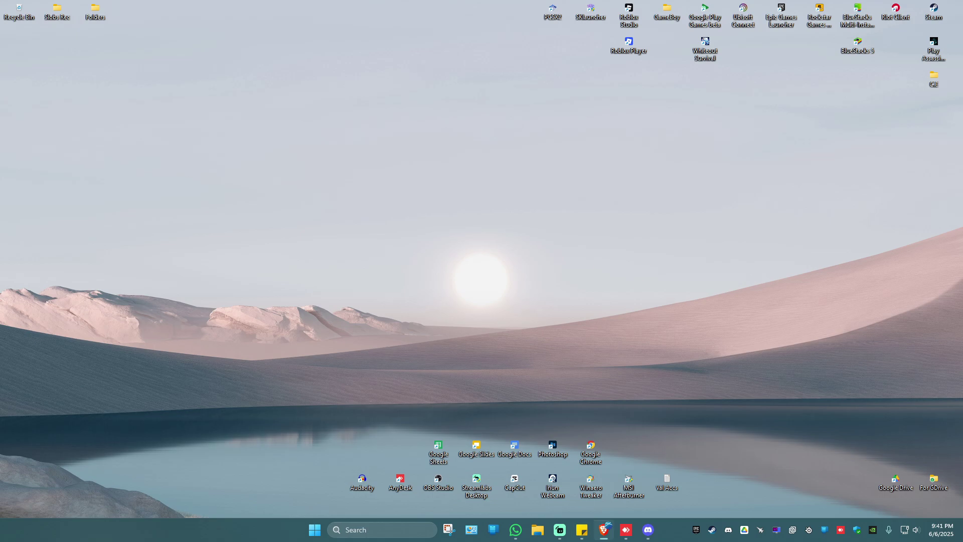
{"action": "left_click", "coordinate": [604, 529]}
{"action": "double_click", "coordinate": [566, 89]}
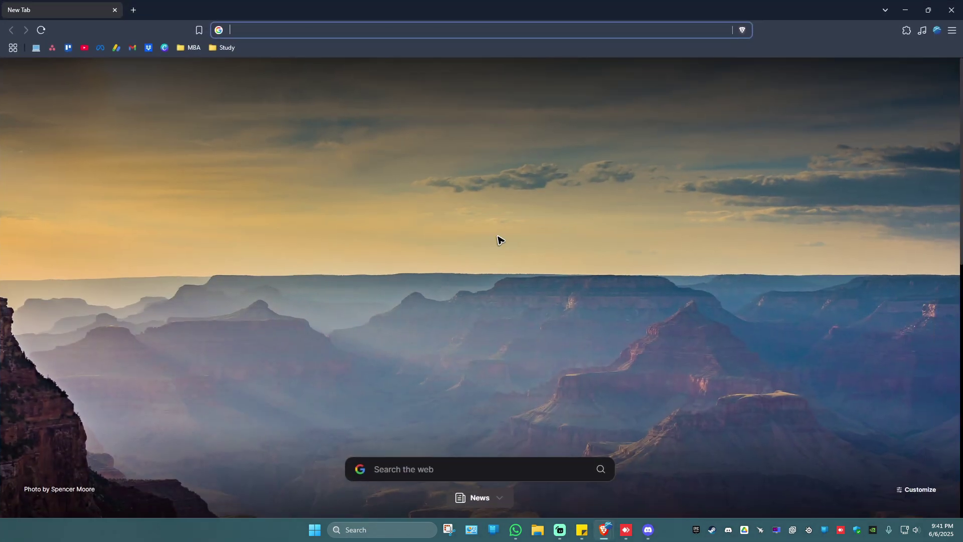
Search the web for 'soundpad', zoom to 125%, and open the leppsoft.com result.
{"action": "type", "text": "soundpad"}
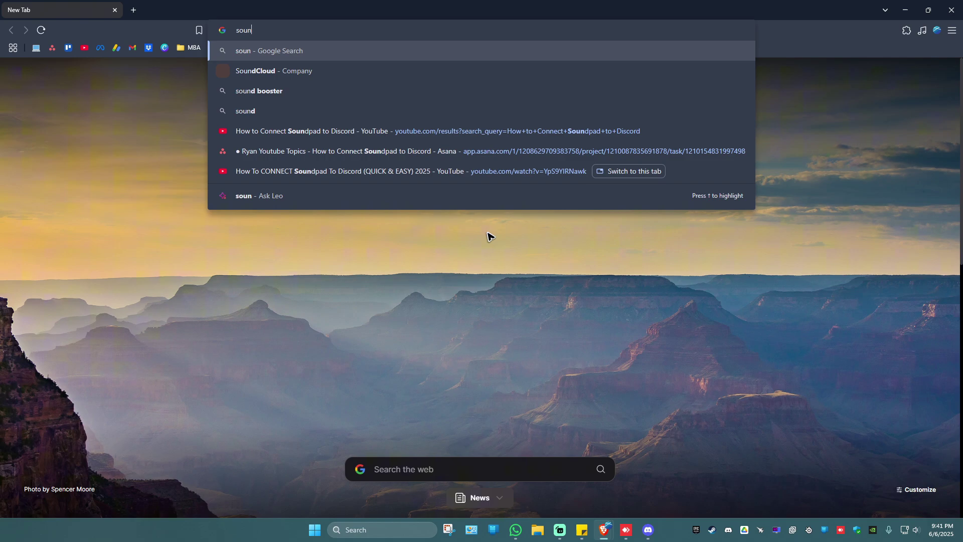
{"action": "key", "text": "Return"}
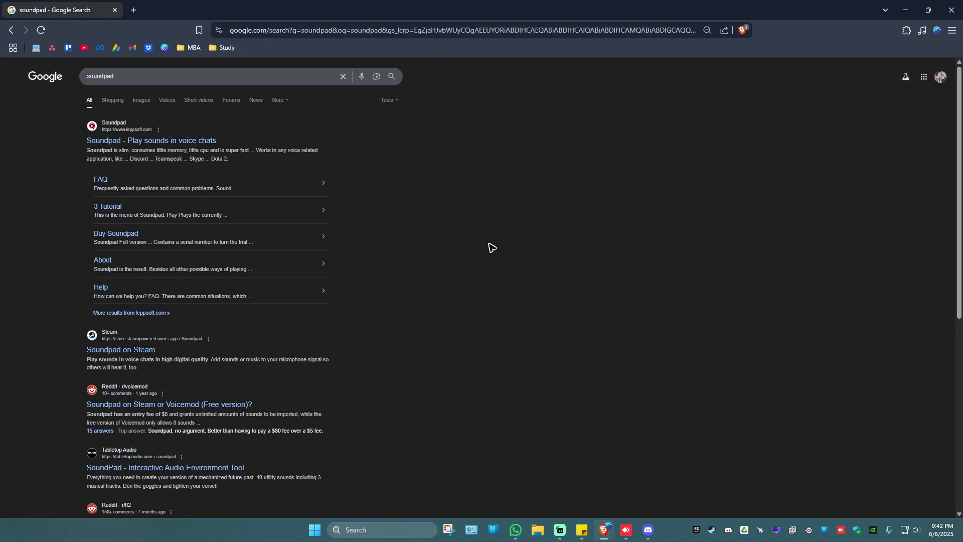
{"action": "left_click", "coordinate": [136, 146]}
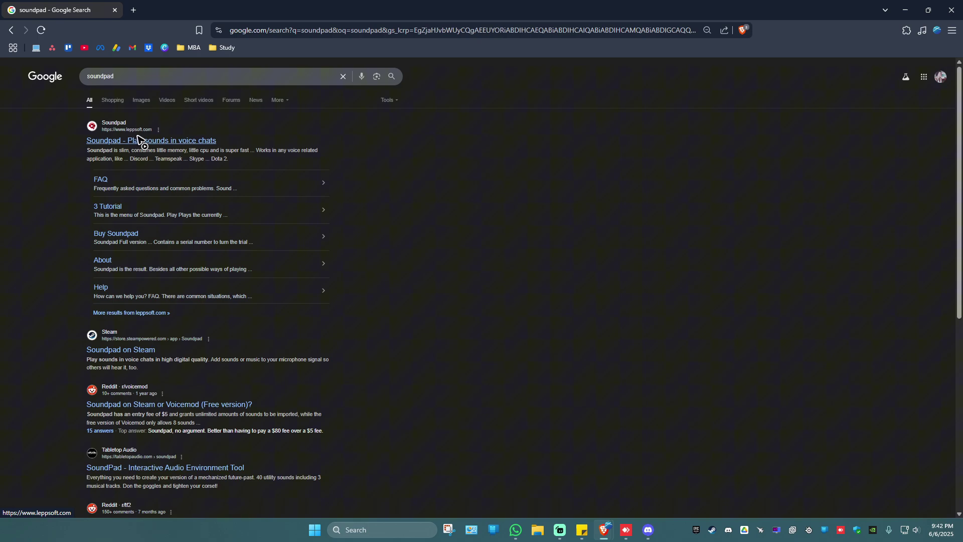
{"action": "key", "text": "ctrl+plus"}
{"action": "key", "text": "ctrl+plus"}
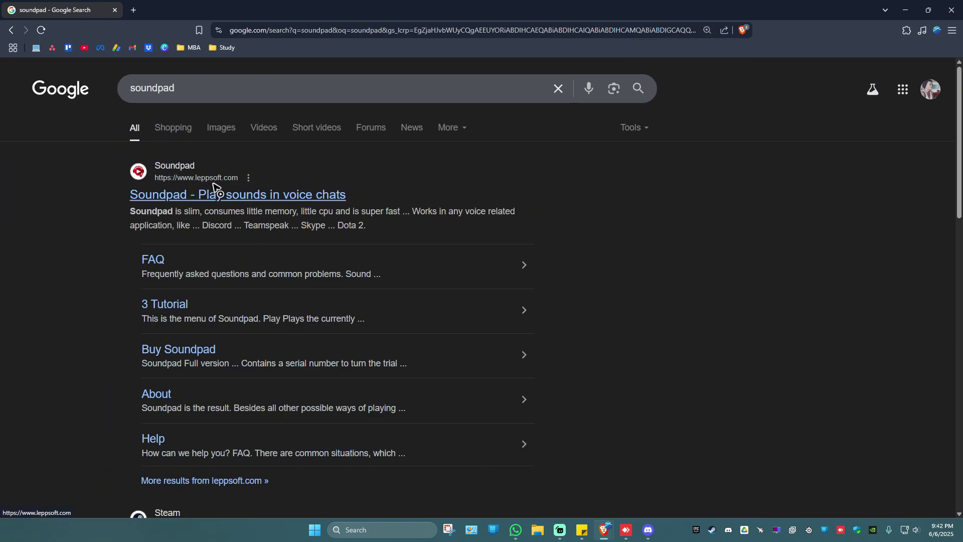
{"action": "left_click", "coordinate": [198, 194]}
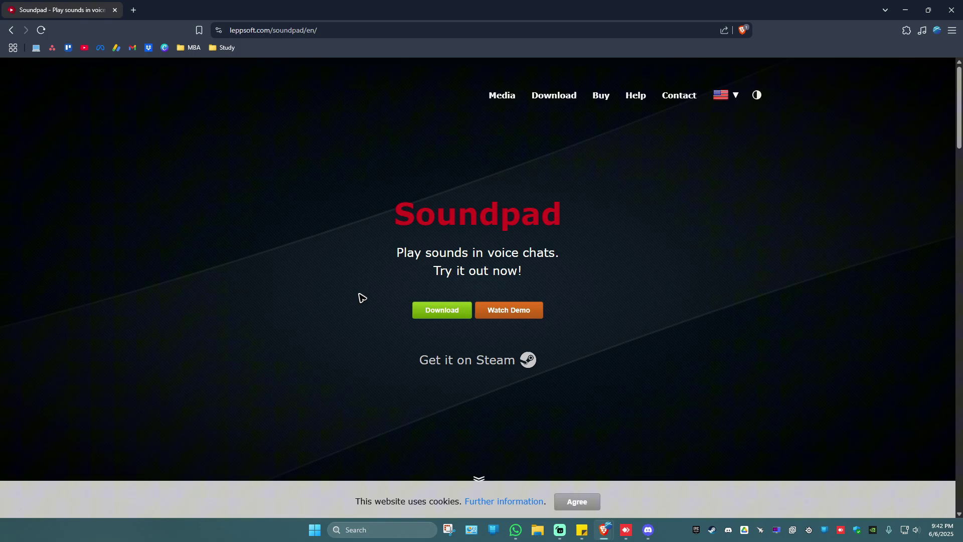
Browse the Soundpad home page, go to Download, and reach the Windows 64-bit and 32-bit installers.
{"action": "scroll", "coordinate": [424, 306], "scroll_direction": "down", "scroll_amount": 10}
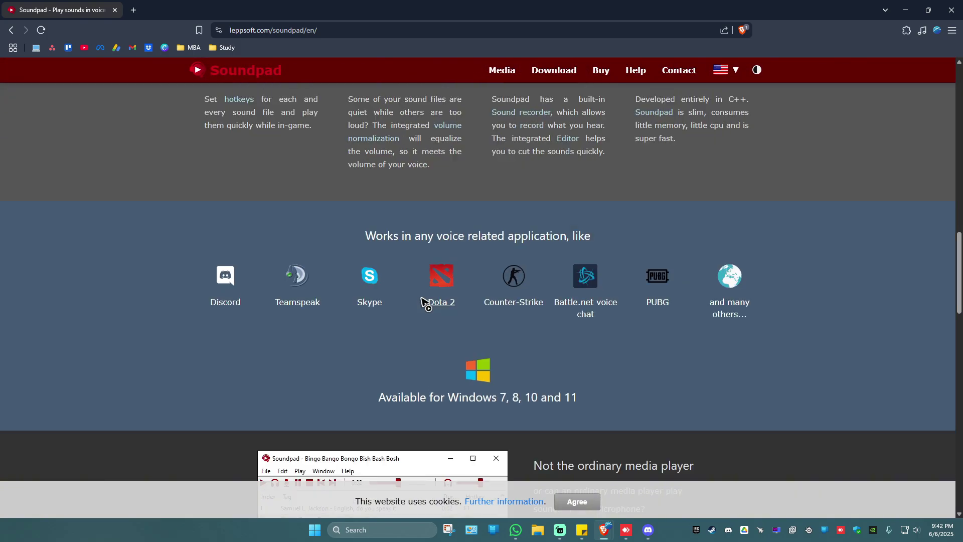
{"action": "scroll", "coordinate": [424, 303], "scroll_direction": "down", "scroll_amount": 10}
{"action": "scroll", "coordinate": [955, 391], "scroll_direction": "up", "scroll_amount": 3}
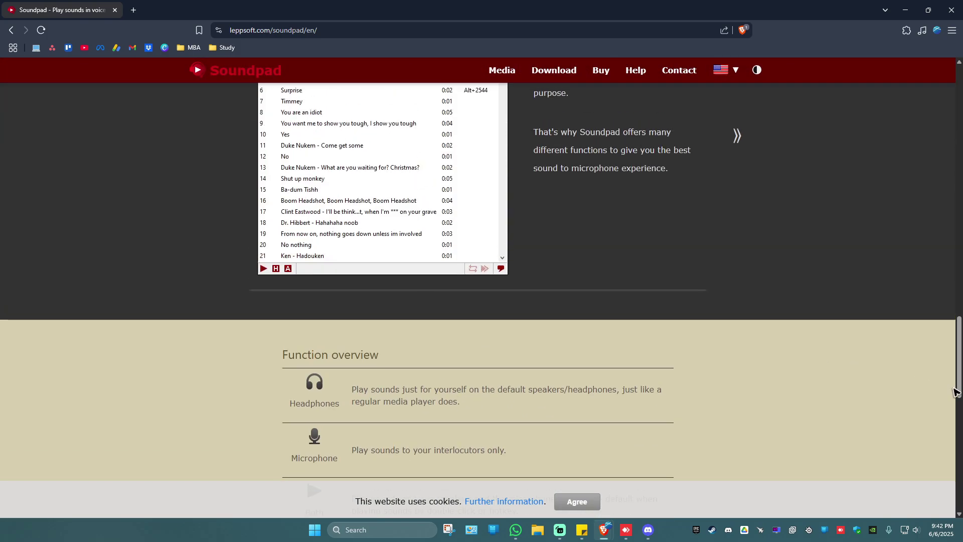
{"action": "left_click_drag", "start_coordinate": [956, 392], "coordinate": [960, 116]}
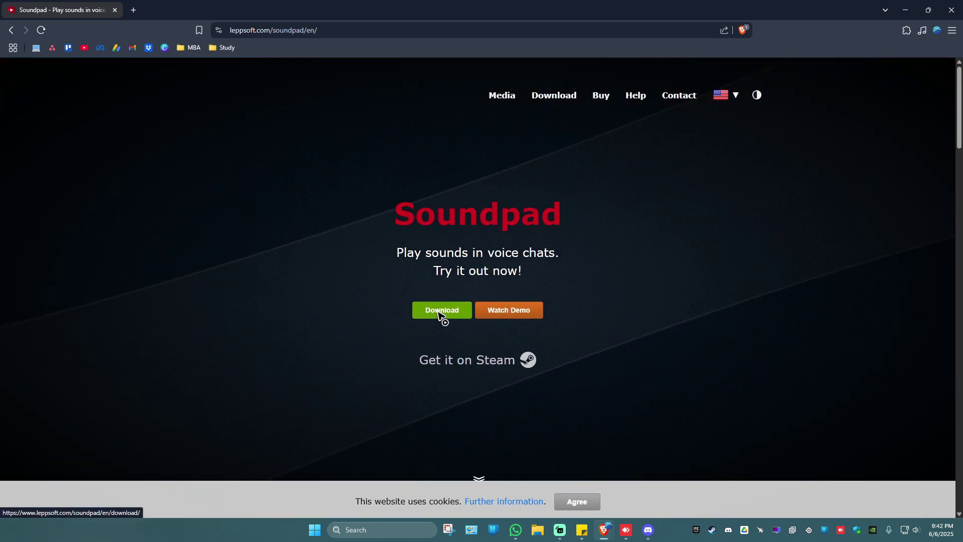
{"action": "left_click", "coordinate": [439, 314]}
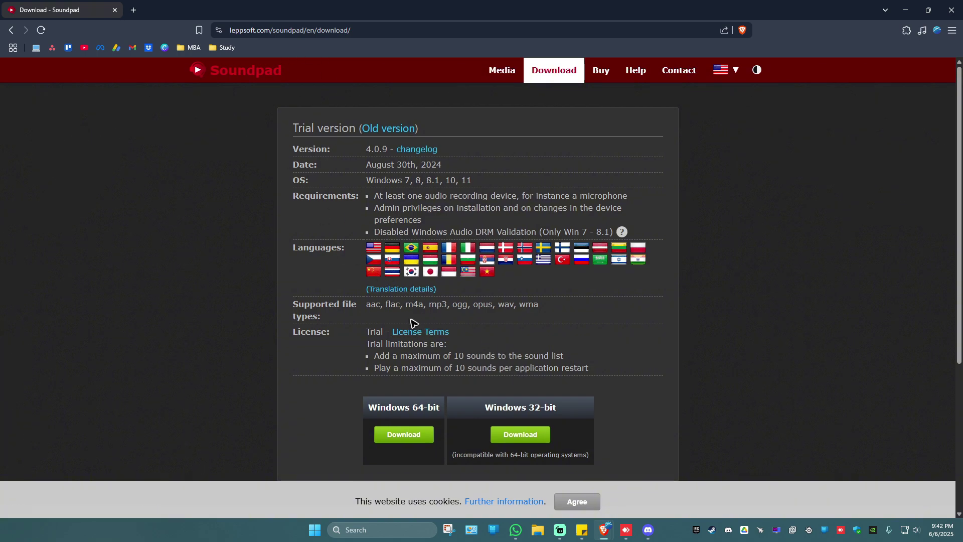
{"action": "scroll", "coordinate": [468, 327], "scroll_direction": "down", "scroll_amount": 3}
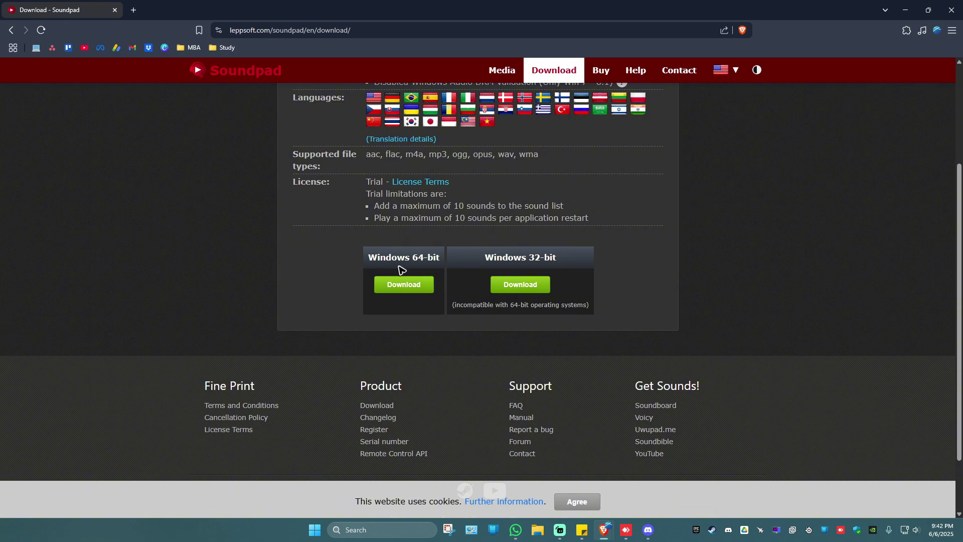
{"action": "left_click", "coordinate": [368, 529]}
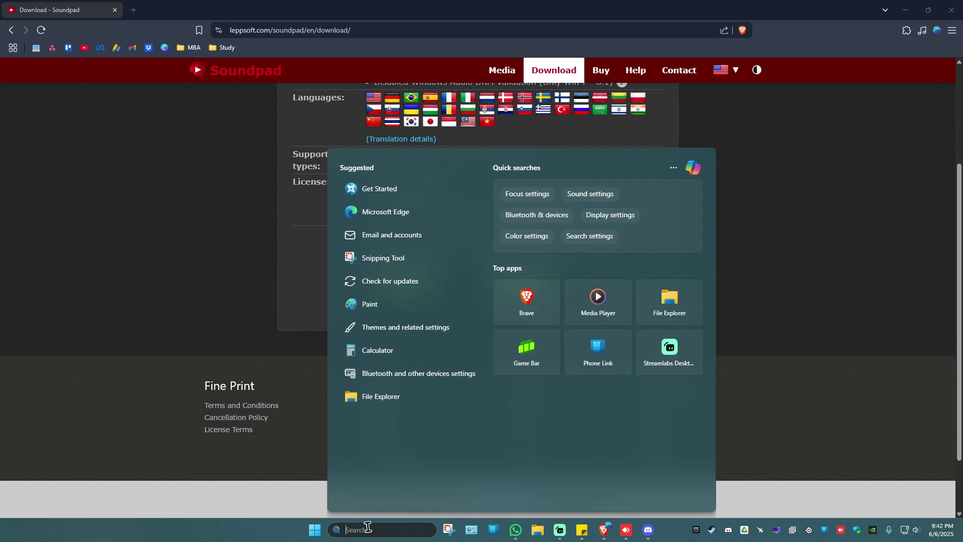
{"action": "type", "text": "system information"}
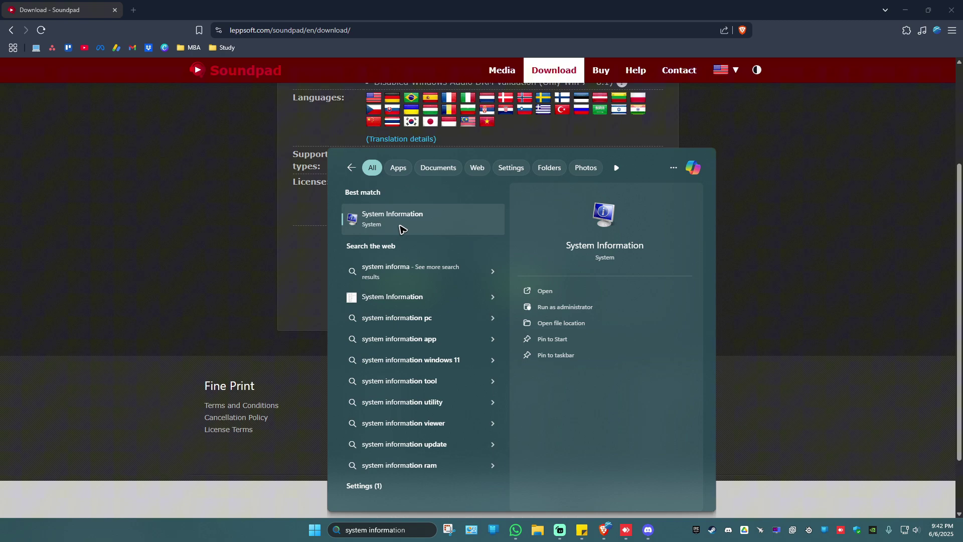
{"action": "left_click", "coordinate": [401, 228]}
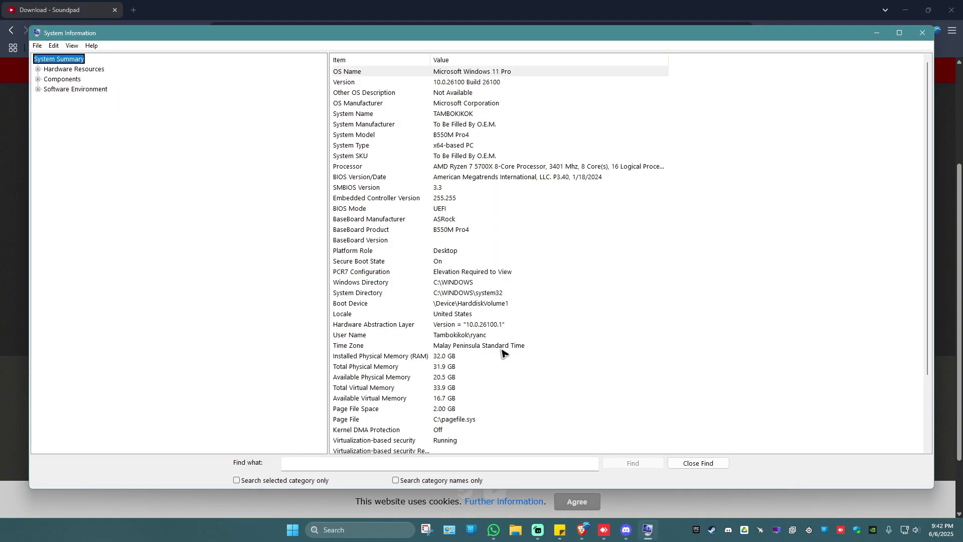
{"action": "left_click", "coordinate": [352, 145]}
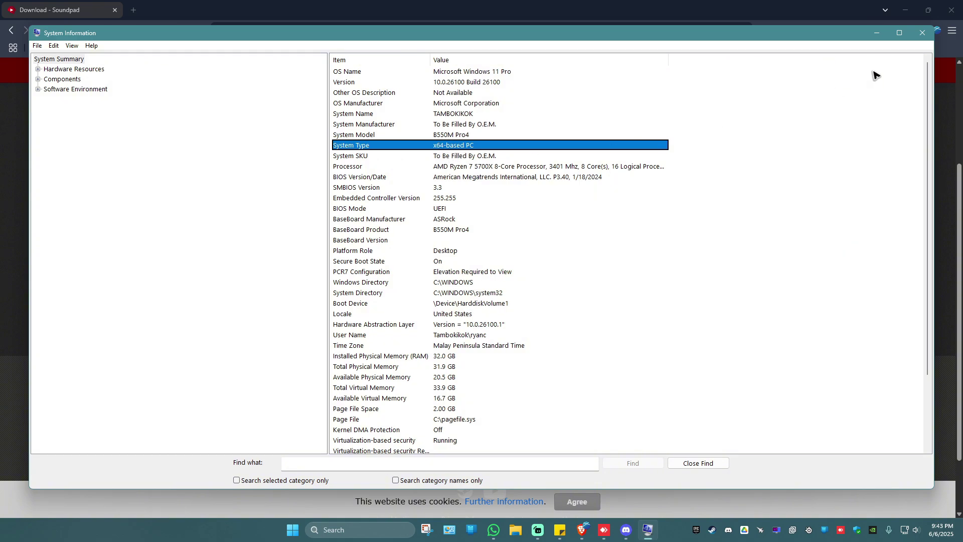
{"action": "left_click", "coordinate": [922, 33]}
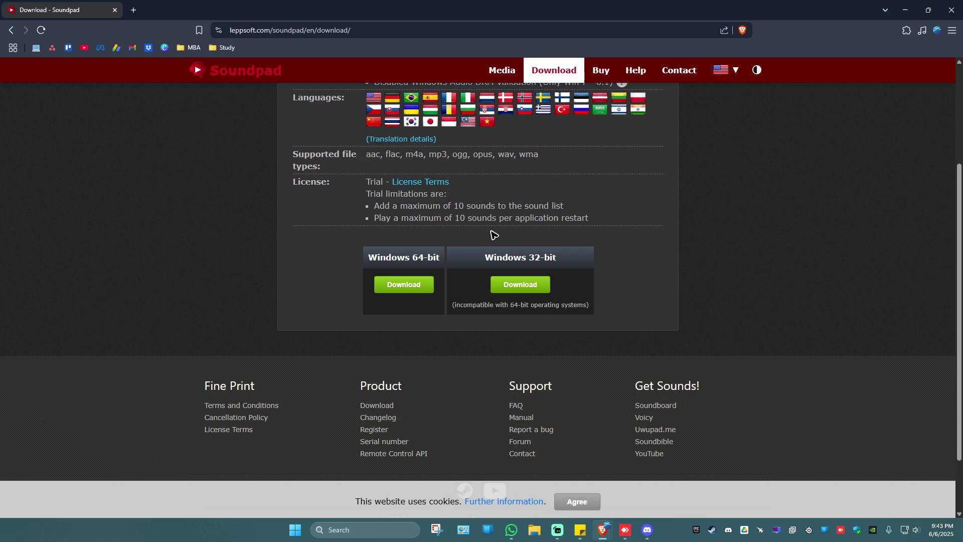
Save the Windows 64-bit Soundpad_x64-4.0.9.msi to the Desktop and launch it.
{"action": "left_click", "coordinate": [407, 284]}
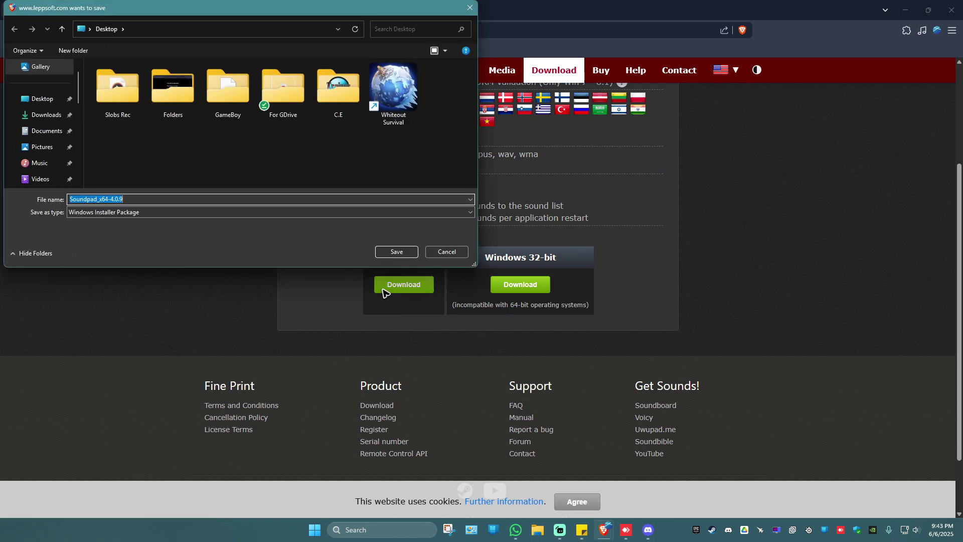
{"action": "left_click_drag", "start_coordinate": [245, 13], "coordinate": [434, 83]}
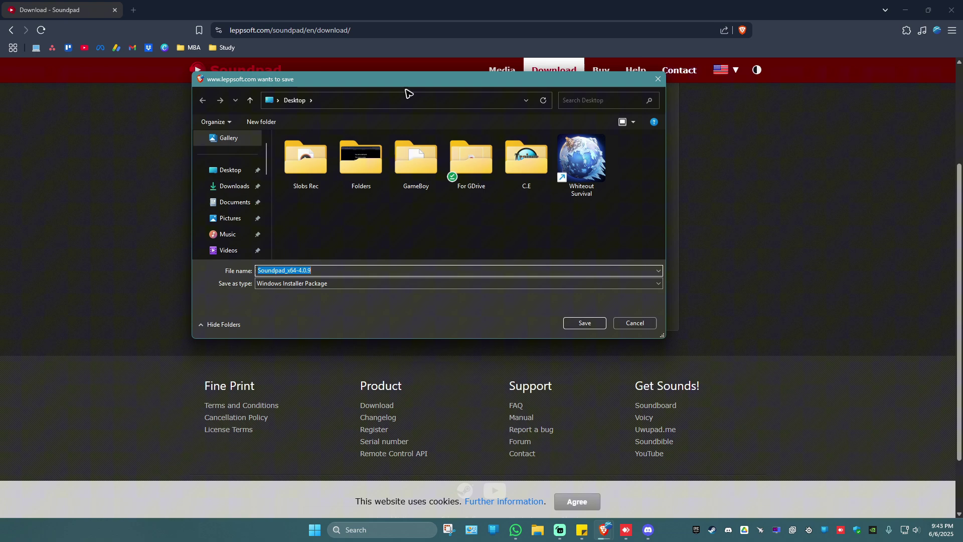
{"action": "left_click", "coordinate": [227, 171]}
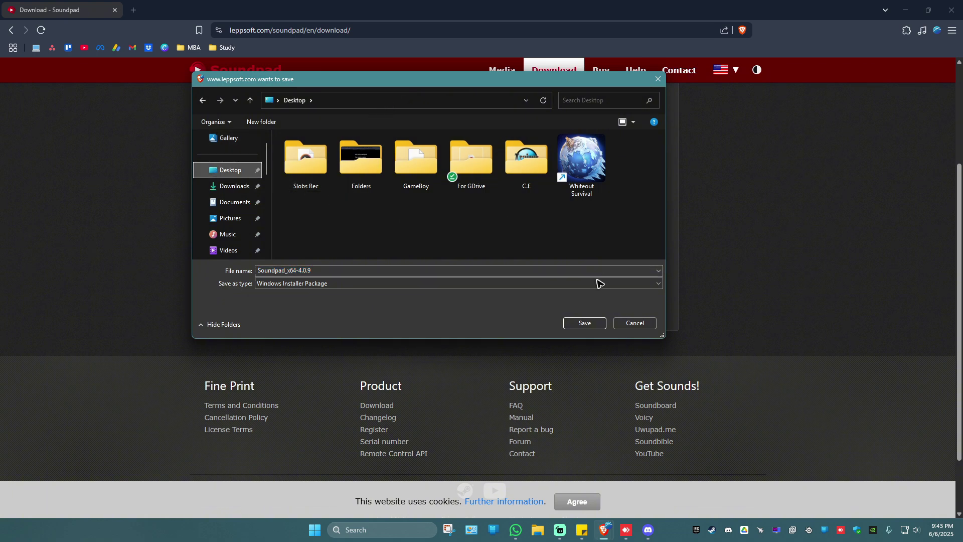
{"action": "left_click", "coordinate": [584, 325]}
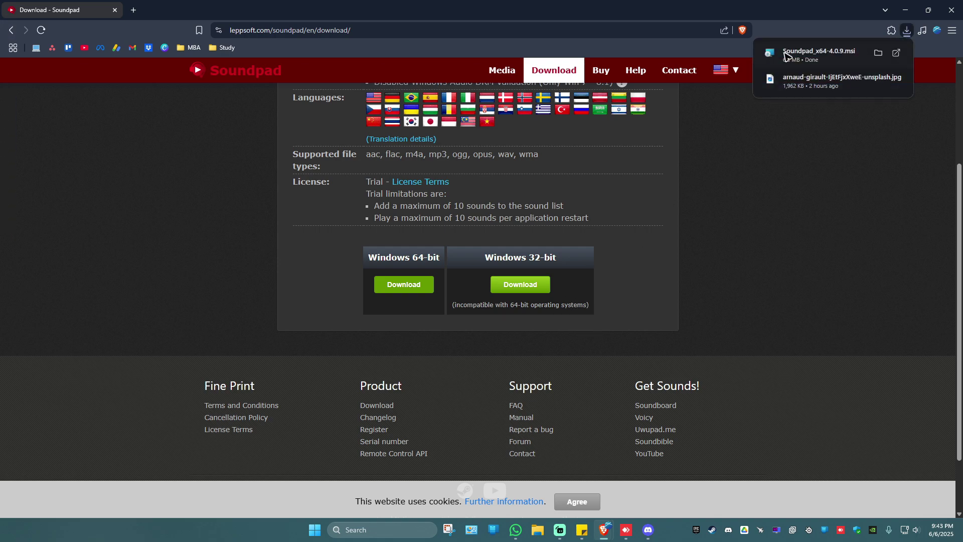
{"action": "left_click", "coordinate": [799, 56]}
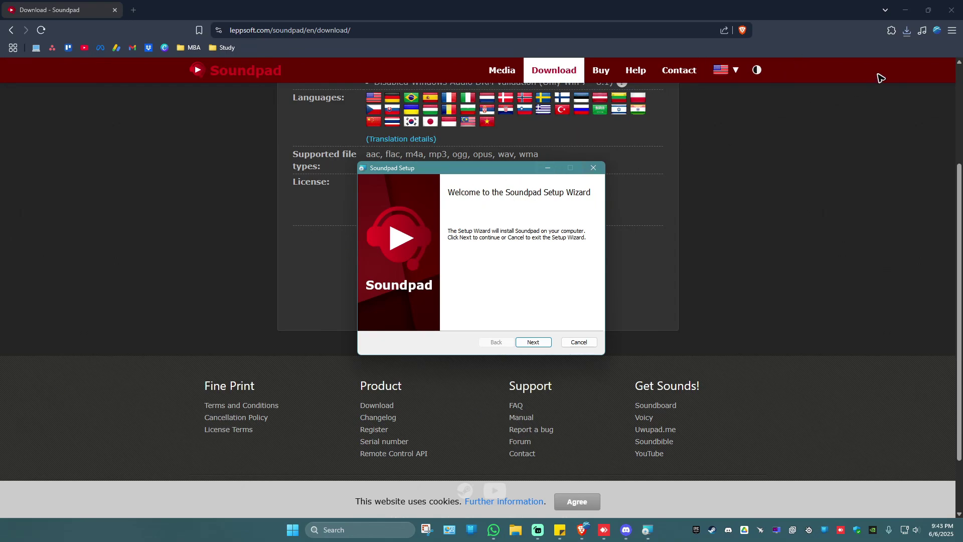
Run the Soundpad Setup Wizard, accepting the terms and installing to C:\Program Files\Soundpad\.
{"action": "left_click", "coordinate": [905, 10]}
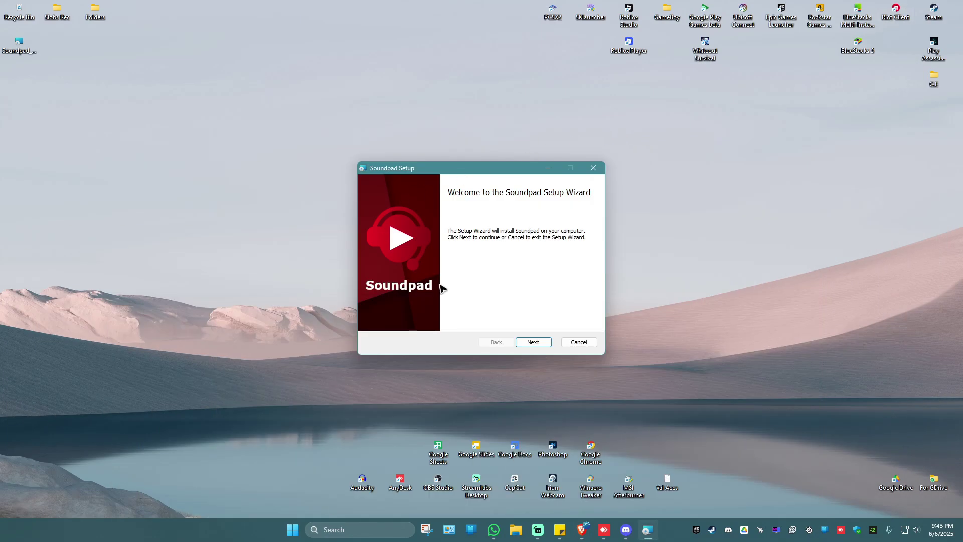
{"action": "left_click", "coordinate": [535, 342]}
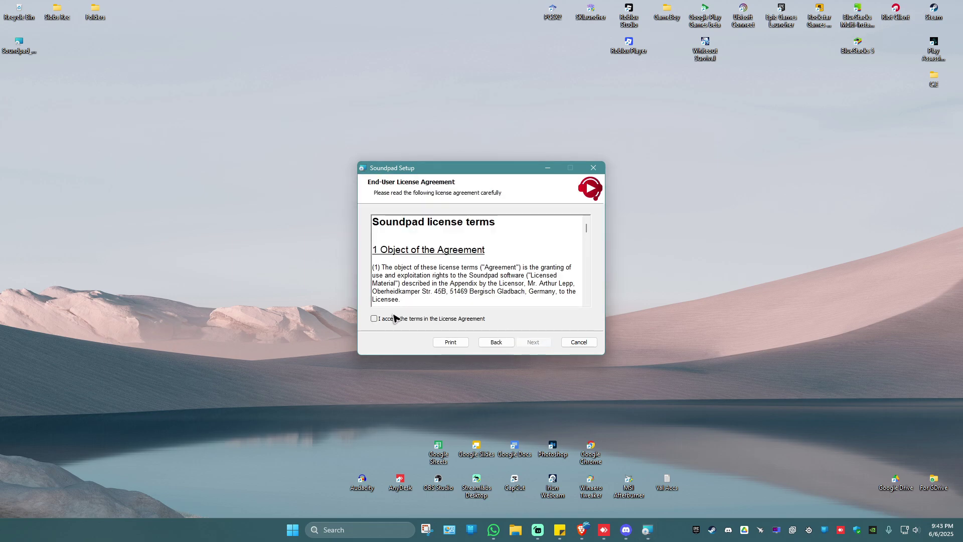
{"action": "left_click", "coordinate": [373, 318]}
{"action": "left_click", "coordinate": [541, 343]}
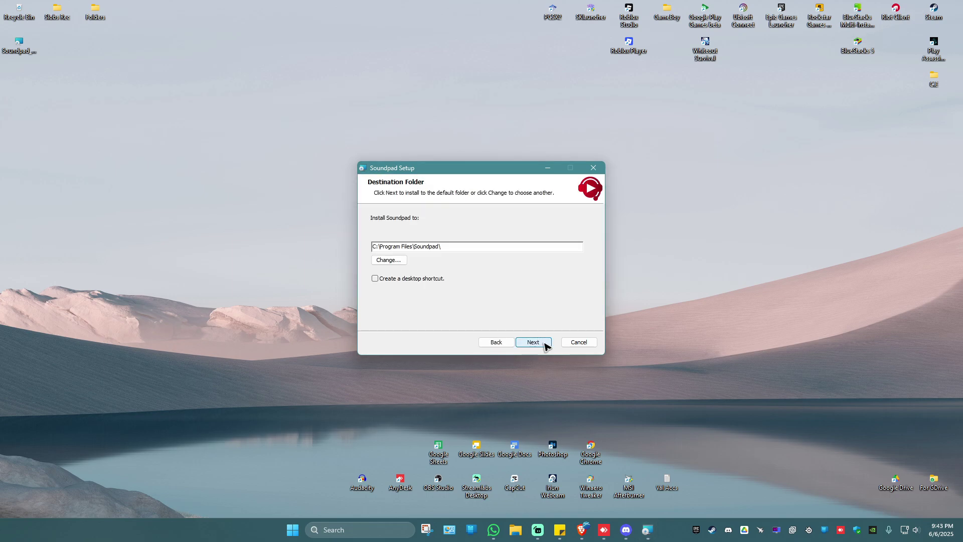
{"action": "left_click", "coordinate": [539, 341]}
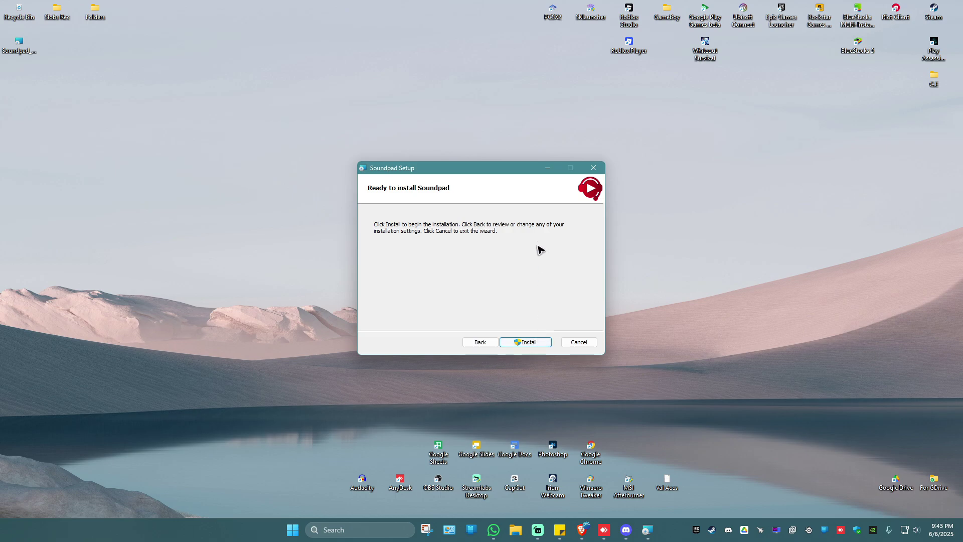
{"action": "left_click", "coordinate": [530, 342]}
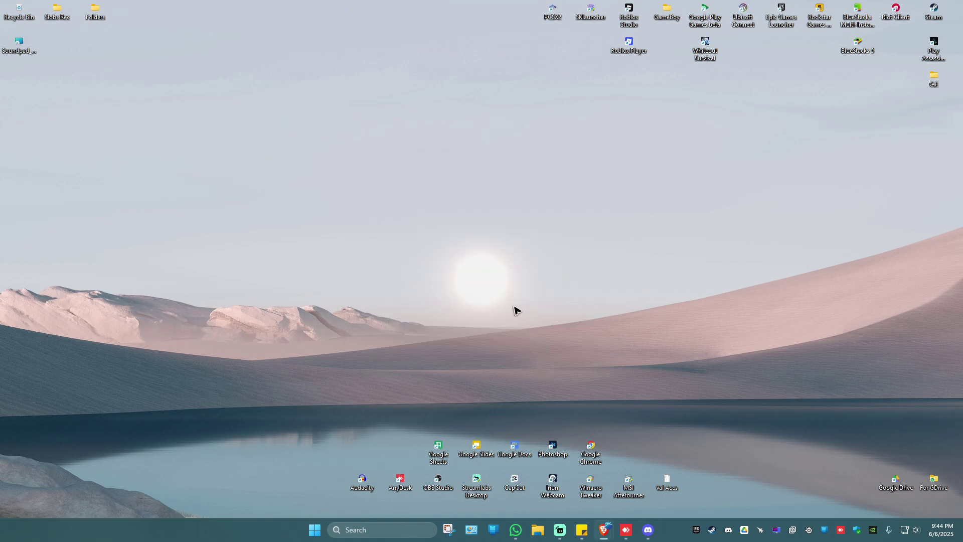
Launch Soundpad via a taskbar search for 'soun' and keep English (en_US) as its language.
{"action": "left_click", "coordinate": [379, 531]}
{"action": "type", "text": "soun"}
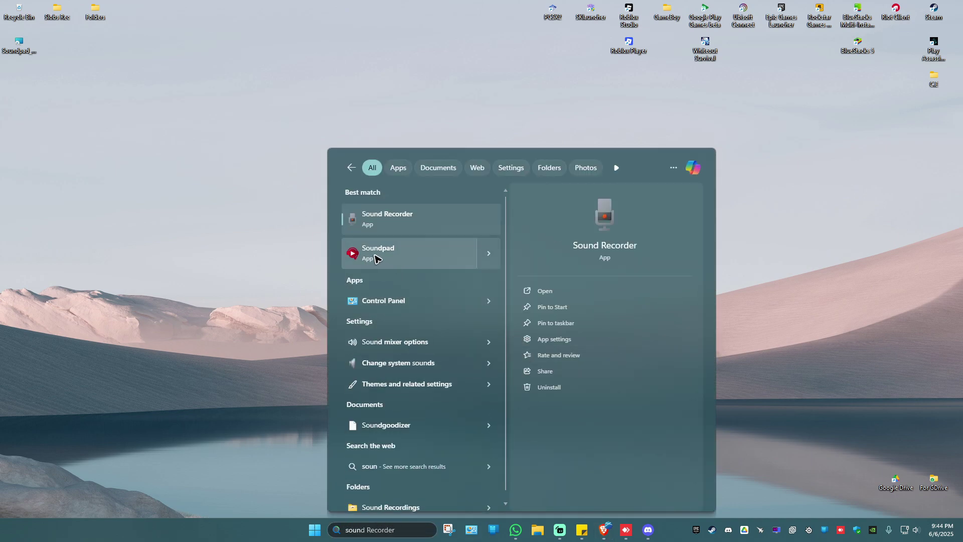
{"action": "left_click", "coordinate": [395, 261]}
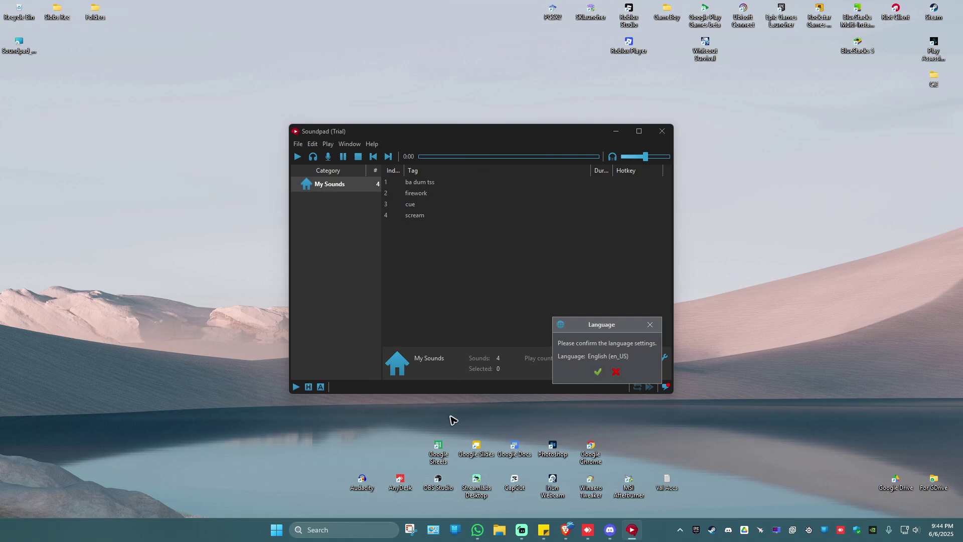
{"action": "left_click", "coordinate": [597, 372]}
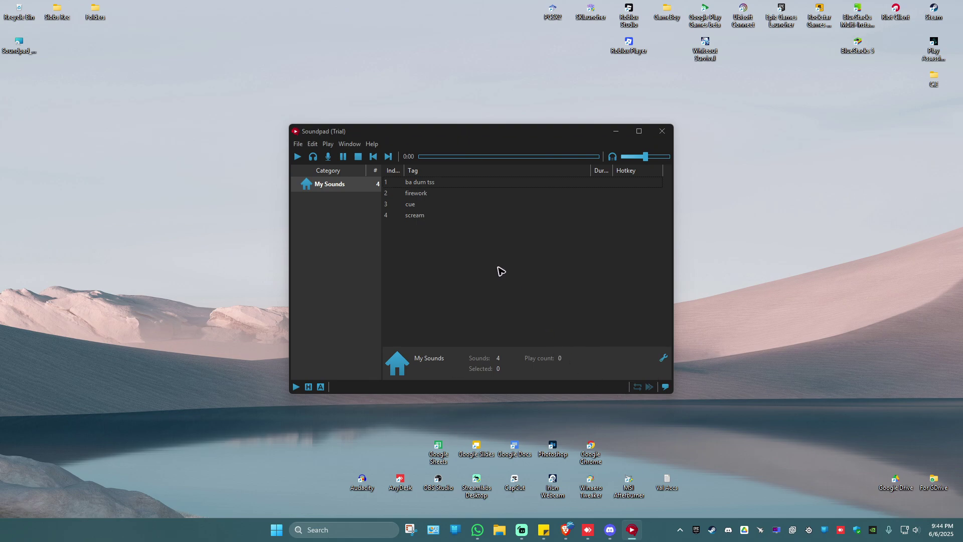
{"action": "left_click", "coordinate": [297, 144]}
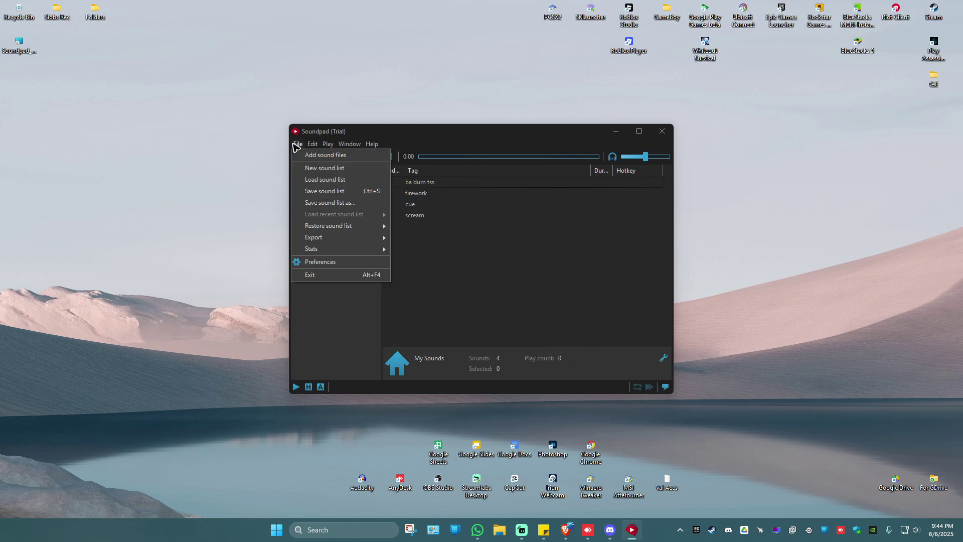
In Preferences > Devices, confirm SteelSeries Sonar - Microphone as recording device, then switch to Discord.
{"action": "left_click", "coordinate": [319, 263]}
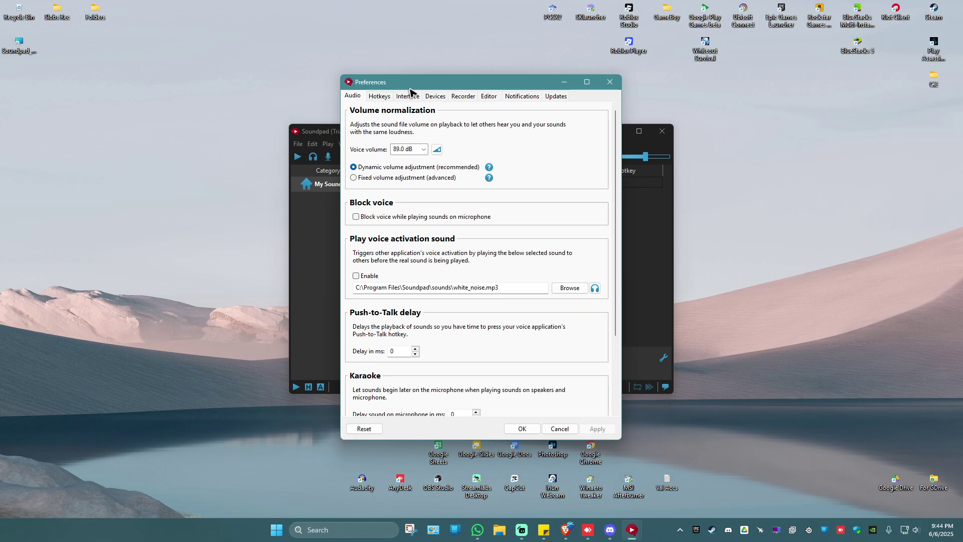
{"action": "left_click", "coordinate": [436, 96]}
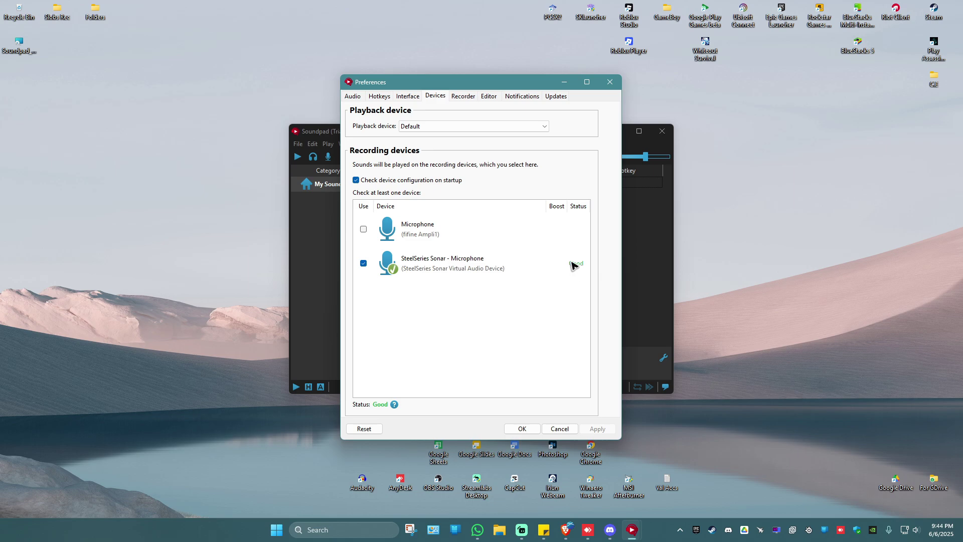
{"action": "left_click", "coordinate": [610, 529]}
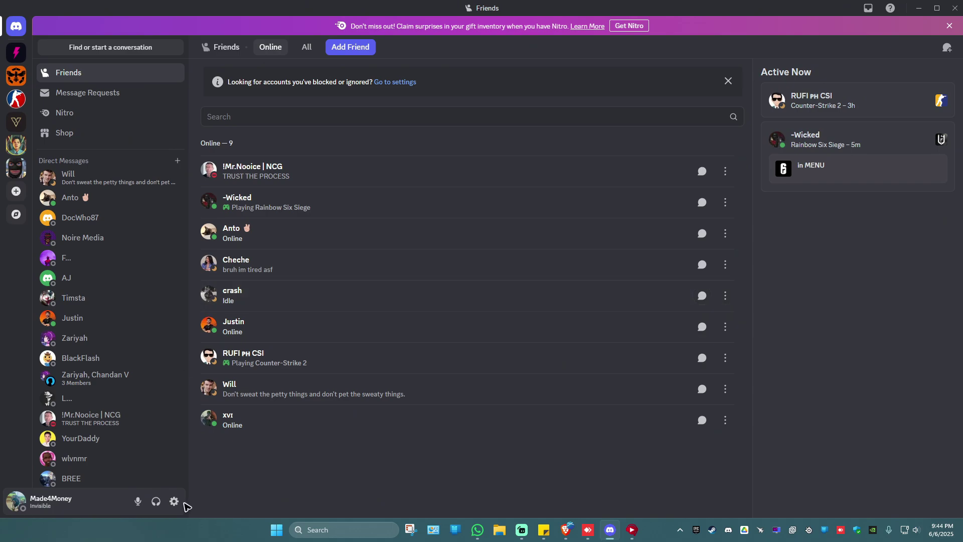
Confirm Discord's Voice & Video input device is Default (SteelSeries Sonar - Microphone).
{"action": "left_click", "coordinate": [175, 503]}
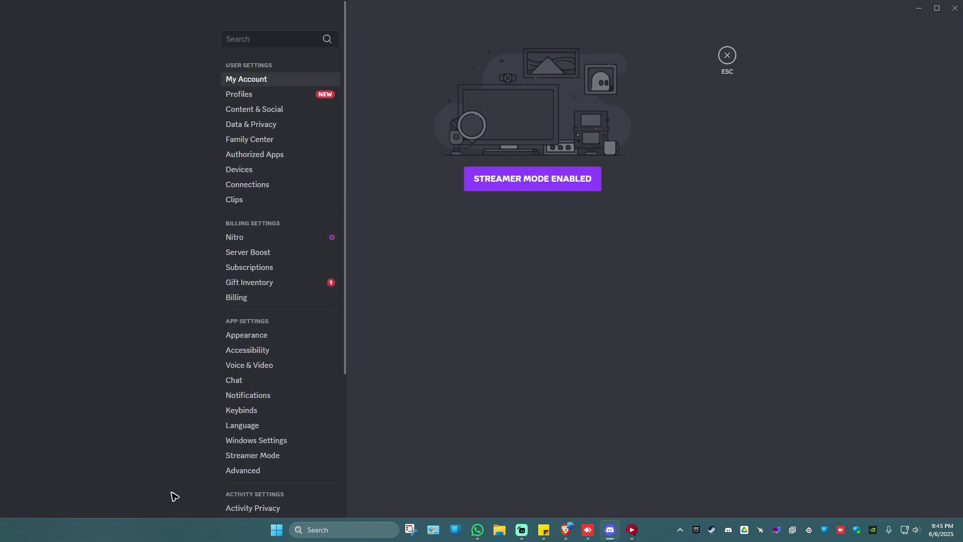
{"action": "left_click", "coordinate": [254, 367]}
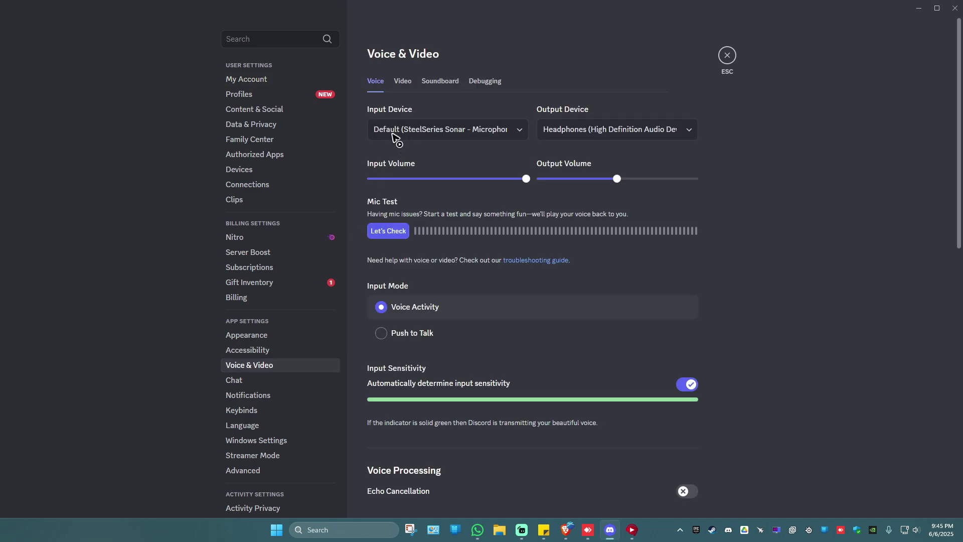
{"action": "left_click", "coordinate": [510, 135]}
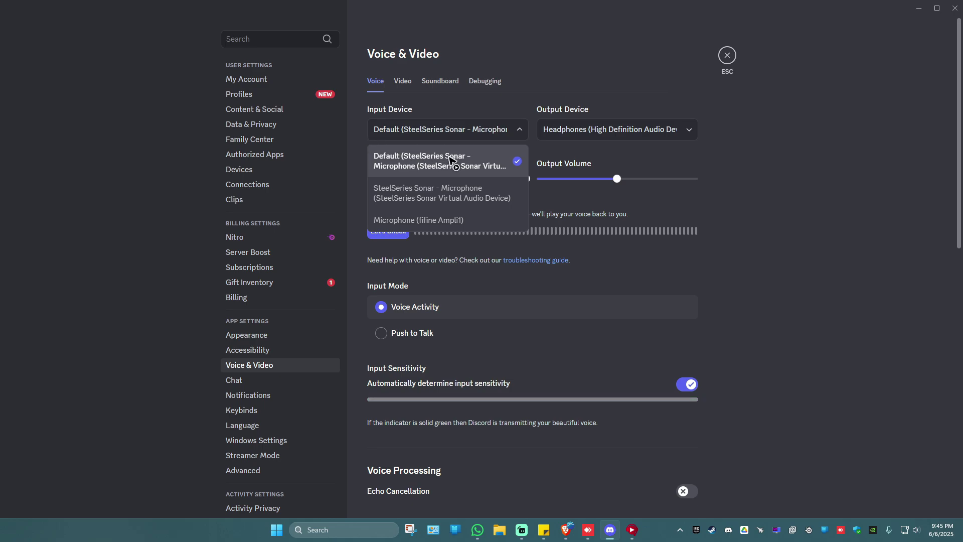
{"action": "left_click", "coordinate": [825, 257]}
Close Soundpad's Preferences with OK, keeping its device settings.
{"action": "mouse_move", "coordinate": [632, 530]}
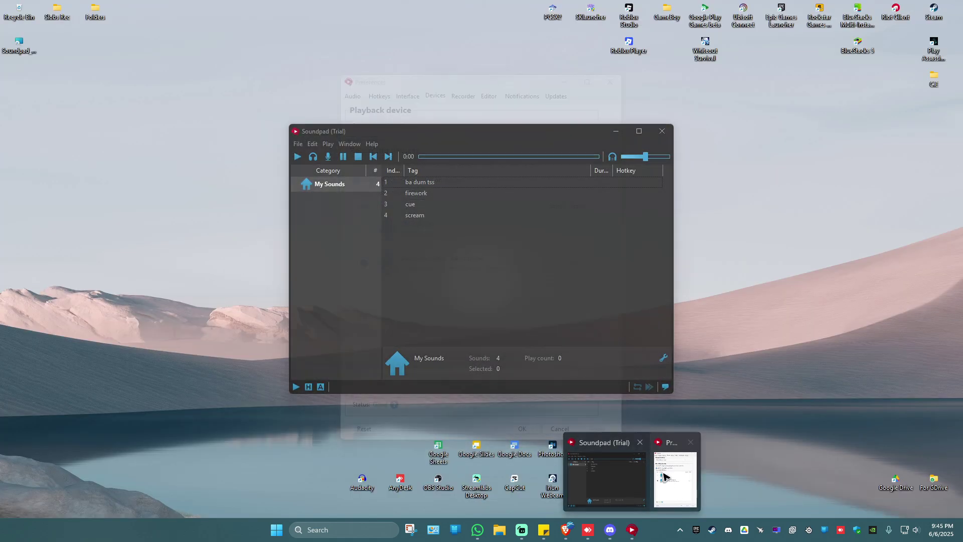
{"action": "left_click", "coordinate": [670, 477]}
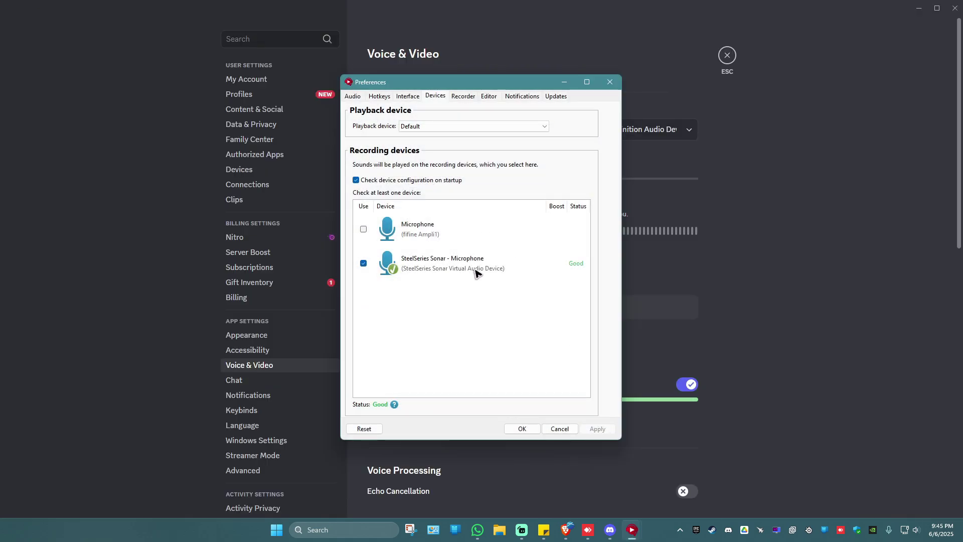
{"action": "left_click", "coordinate": [522, 429]}
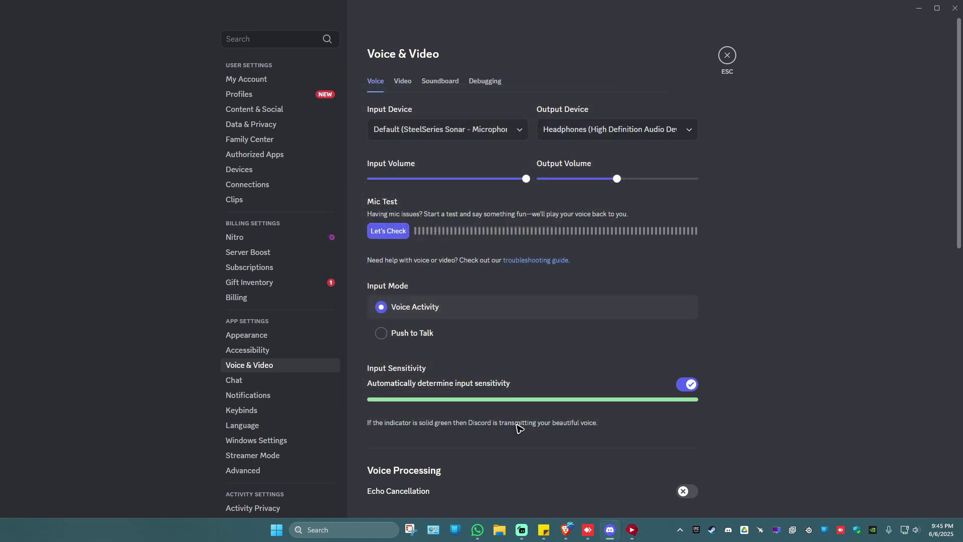
Exit Discord settings to the friends list and bring Soundpad's main window forward.
{"action": "left_click", "coordinate": [727, 55]}
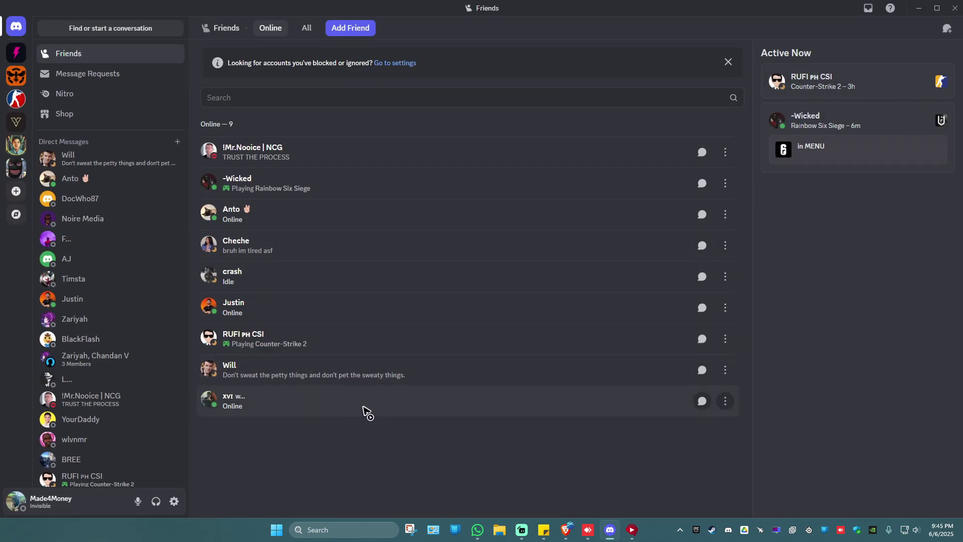
{"action": "left_click", "coordinate": [633, 529]}
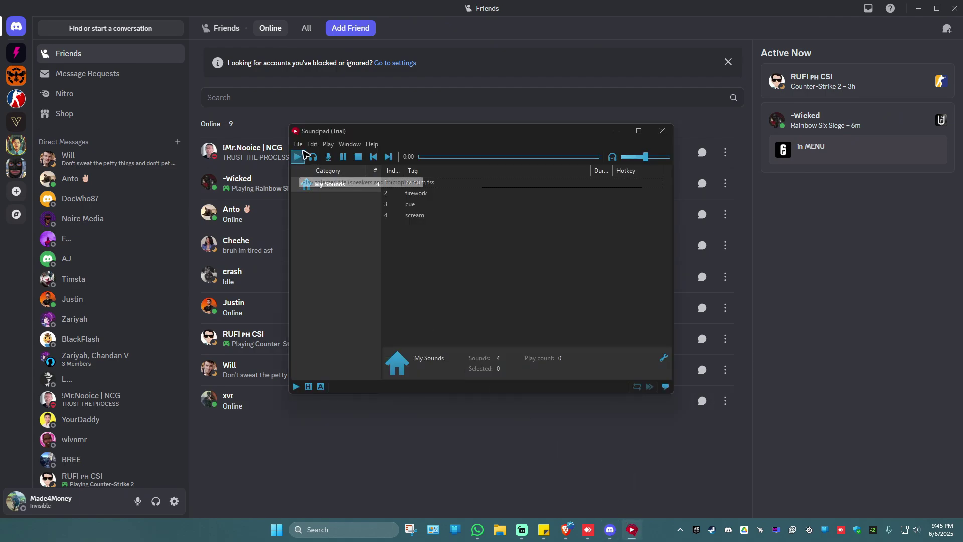